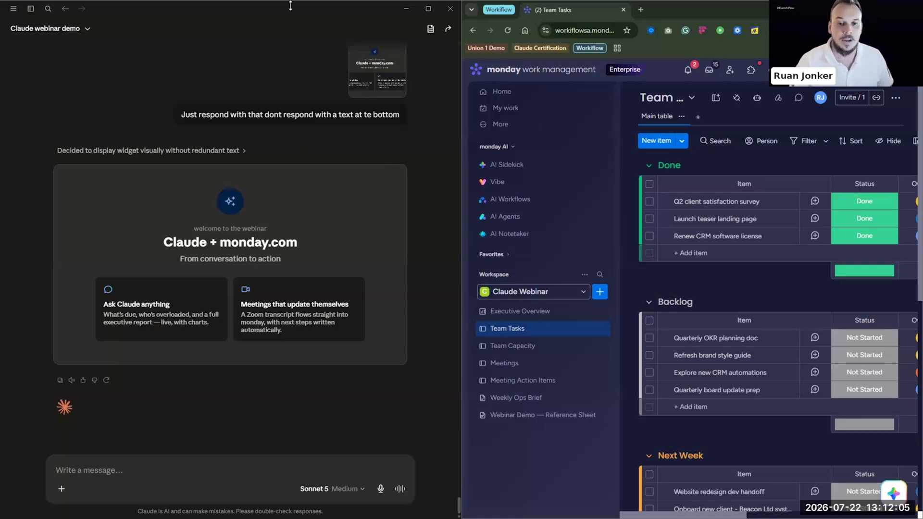
# Paste 'What are my tasks for today?' from clipboard history into the message box and send it
pyautogui.click(144, 478)
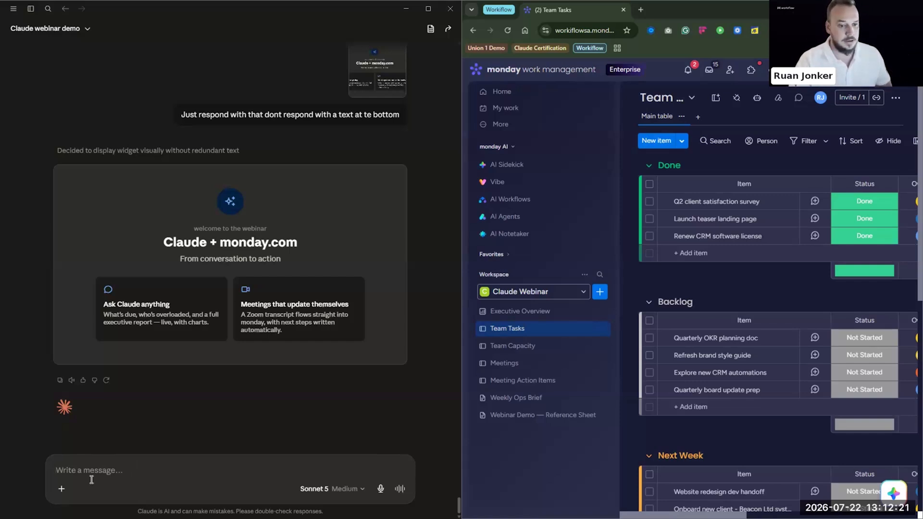
pyautogui.press('super+v')
pyautogui.scroll(-8, 128, 411)
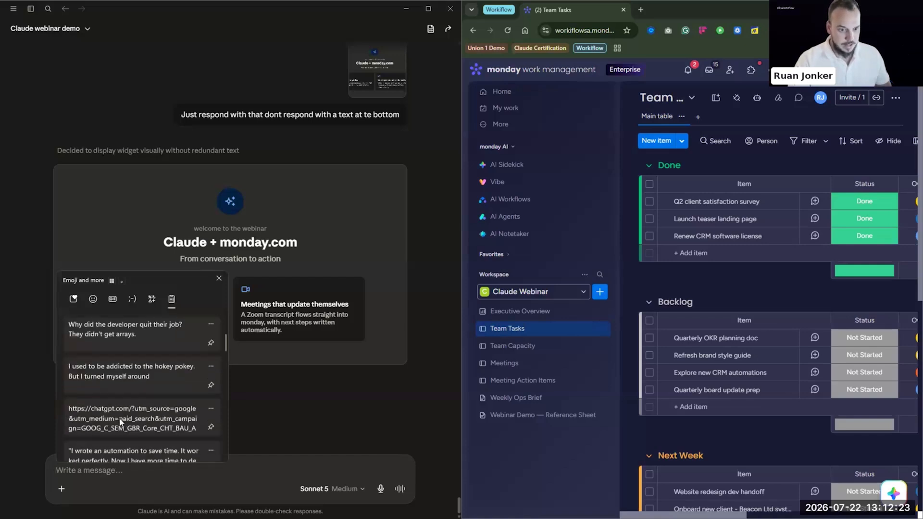
pyautogui.scroll(8, 122, 392)
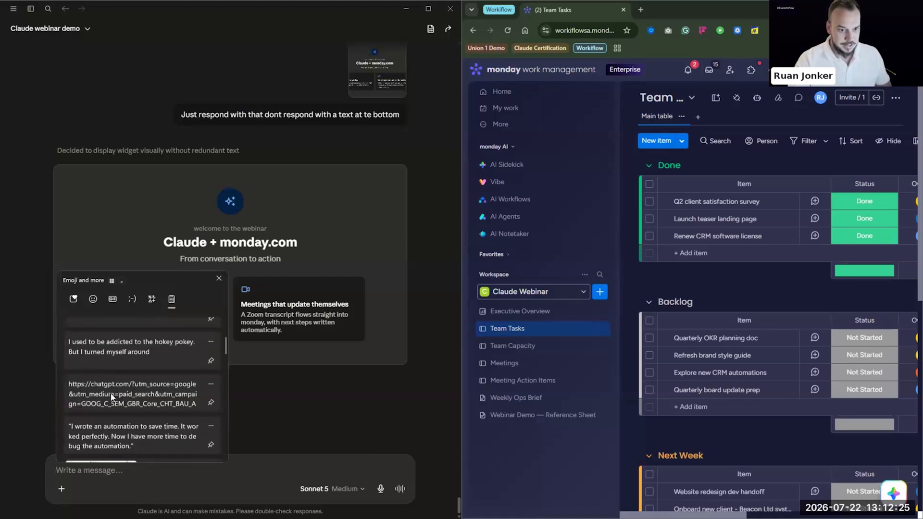
pyautogui.scroll(-10, 129, 402)
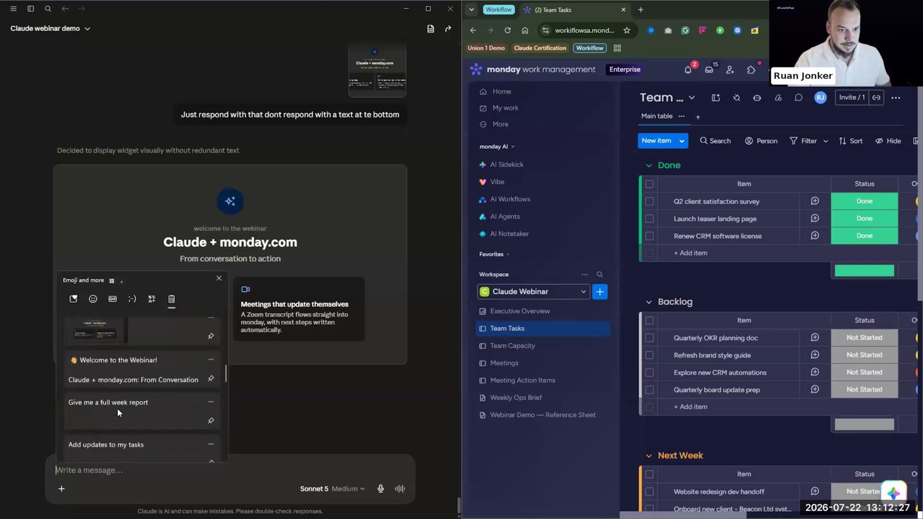
pyautogui.press('Return')
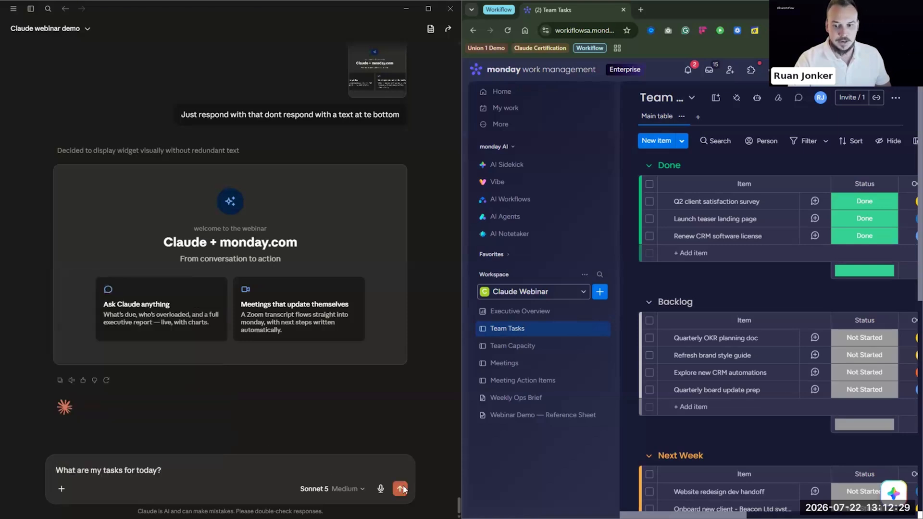
pyautogui.click(398, 489)
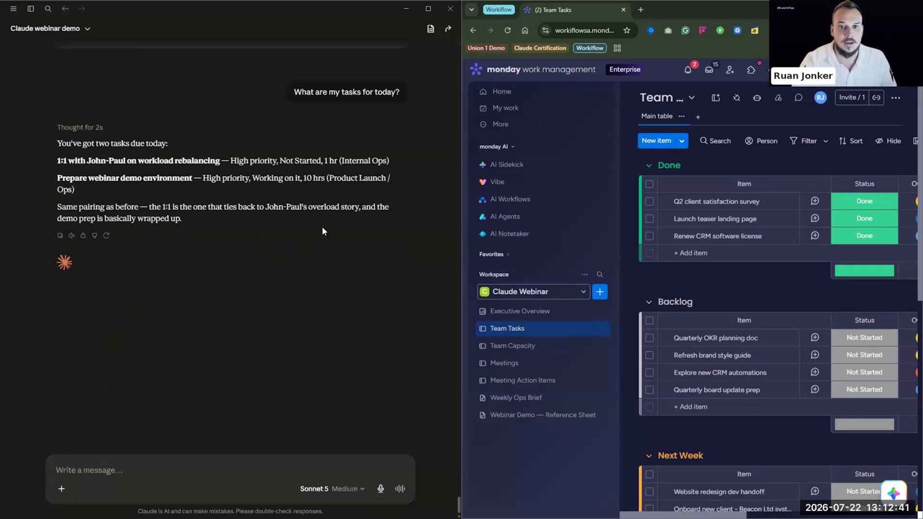
# Return to the message box once Claude lists today's two high-priority tasks
pyautogui.click(101, 470)
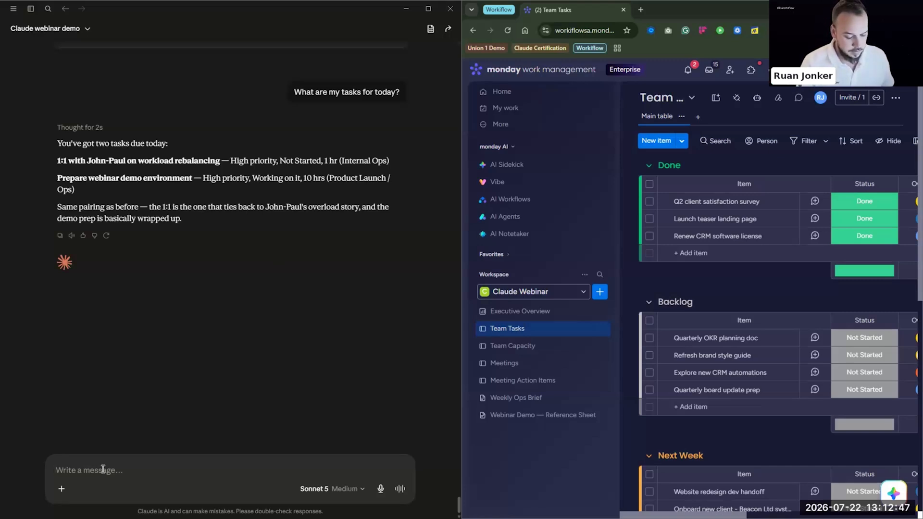
# Ask Claude to mark the 1:1 done with the meeting set, and the webinar demo done
pyautogui.write('Lets c')
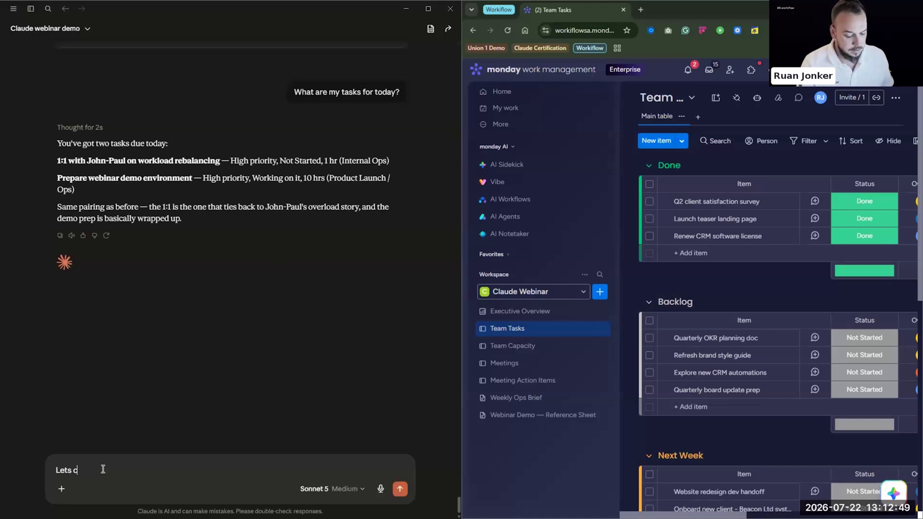
pyautogui.write('reate an up')
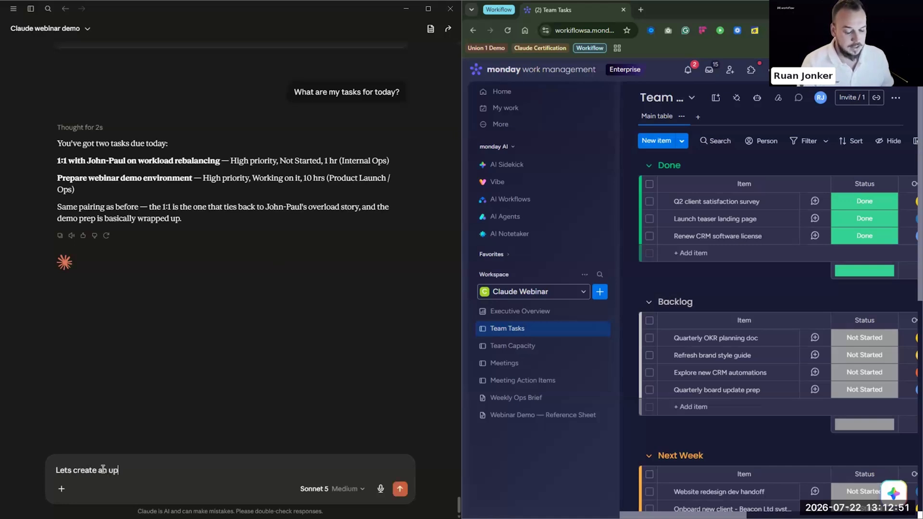
pyautogui.write('date ')
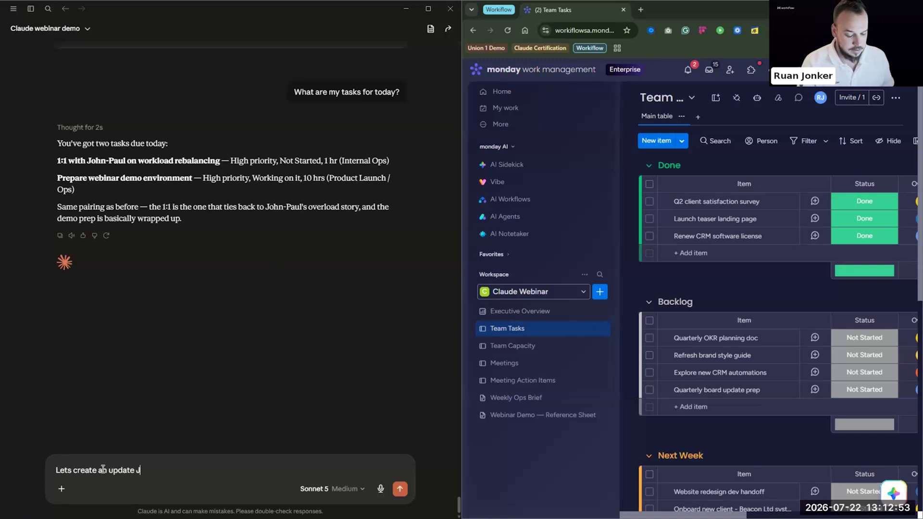
pyautogui.write('s d')
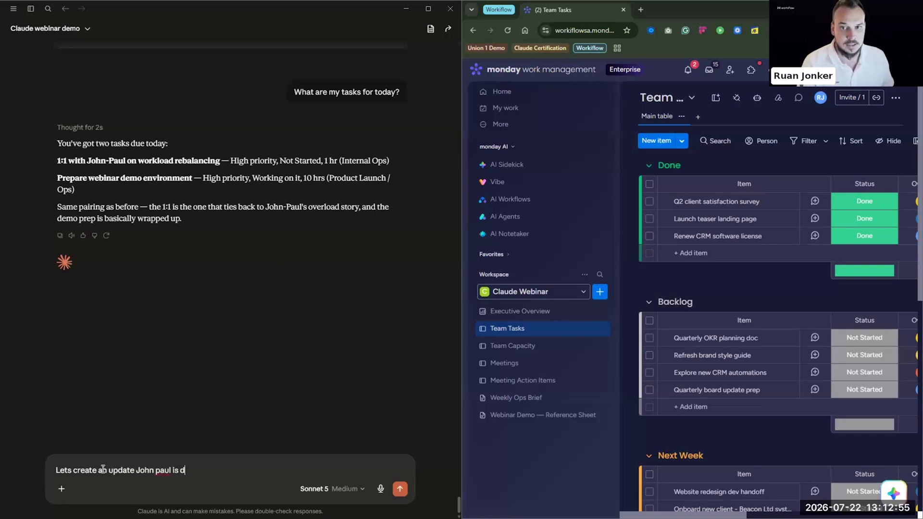
pyautogui.write('one and meeti')
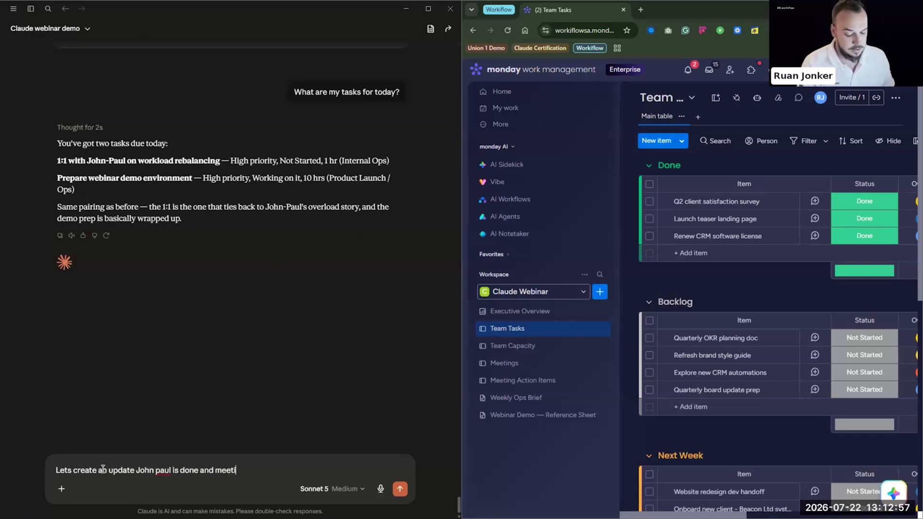
pyautogui.write('ng is set and')
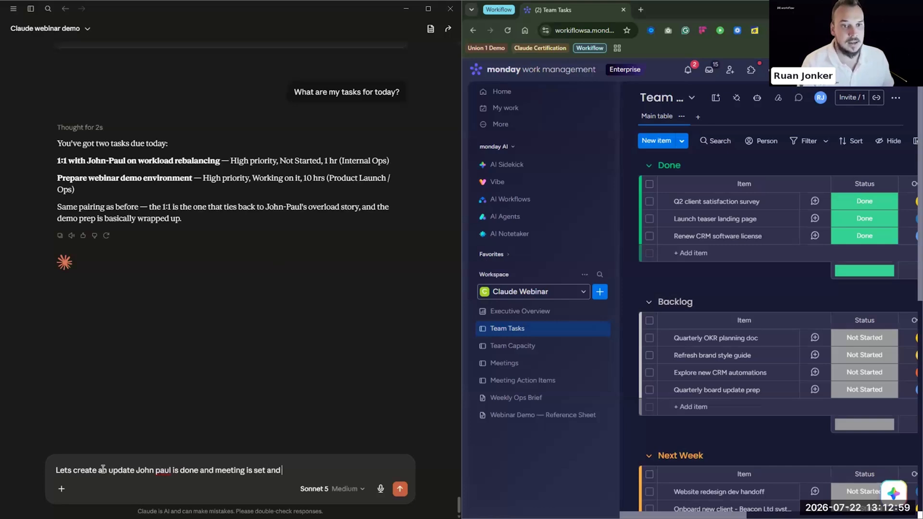
pyautogui.write(' the')
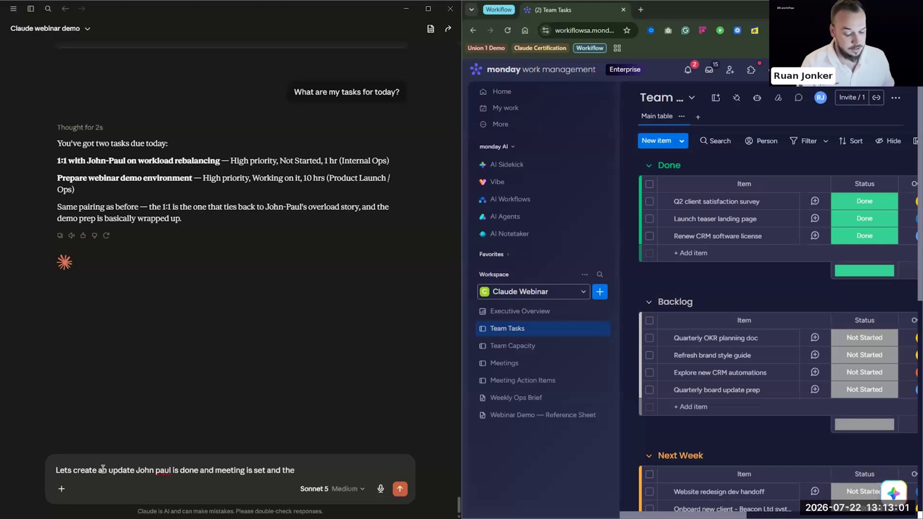
pyautogui.write(' webinar demo')
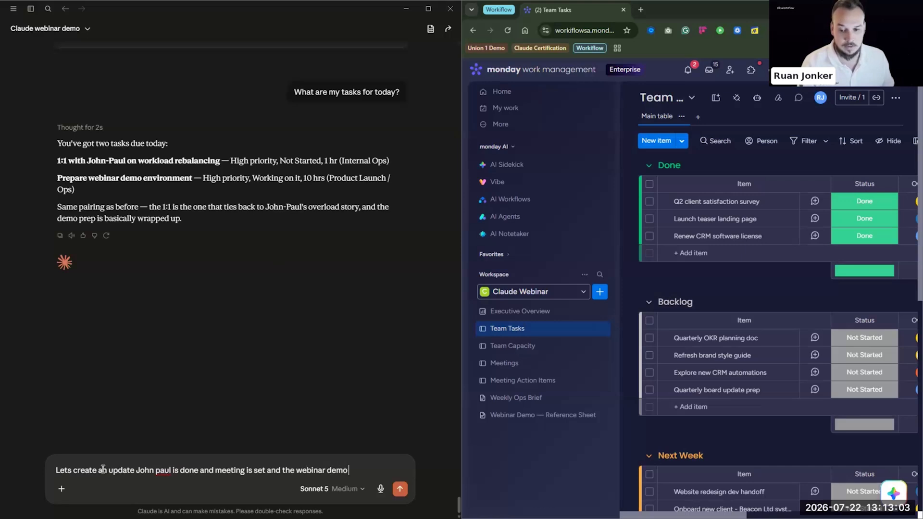
pyautogui.write(' is done')
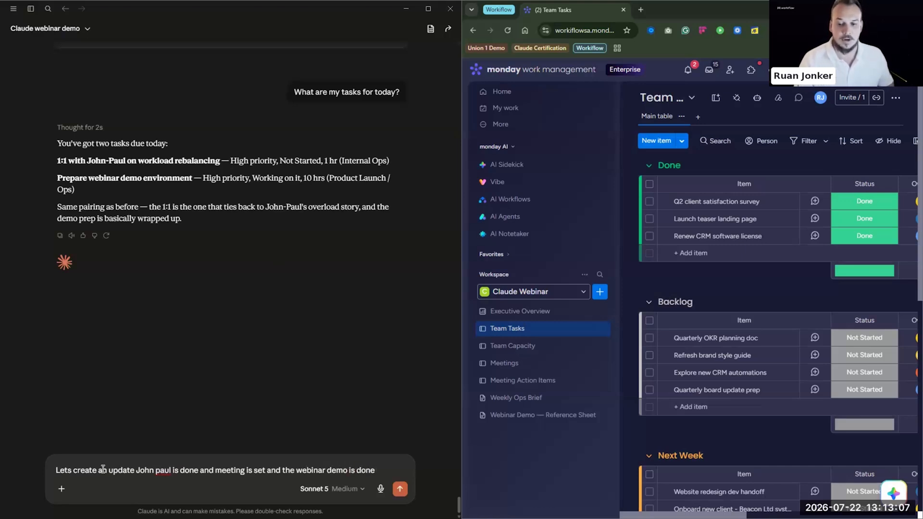
pyautogui.press('Return')
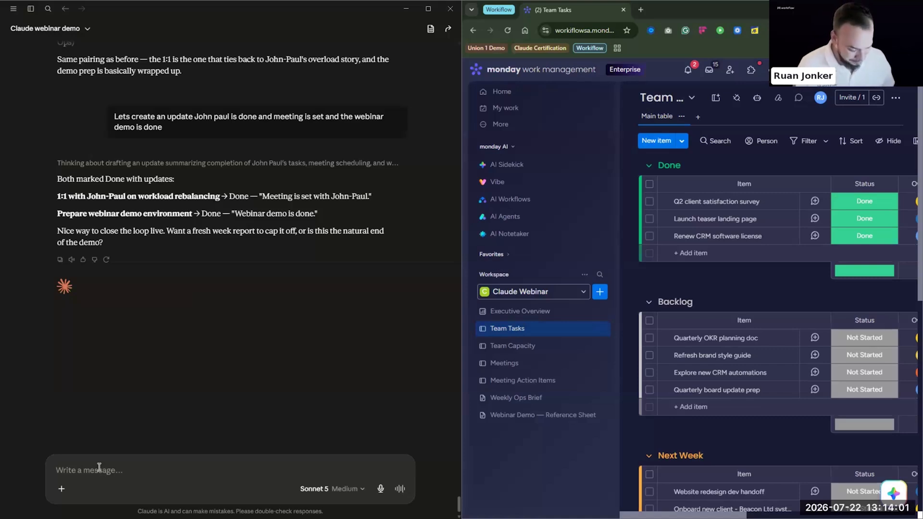
# Send 'Give me the week report please' and open the generated Weekly Operations Report DOCX preview
pyautogui.write('Give me the w')
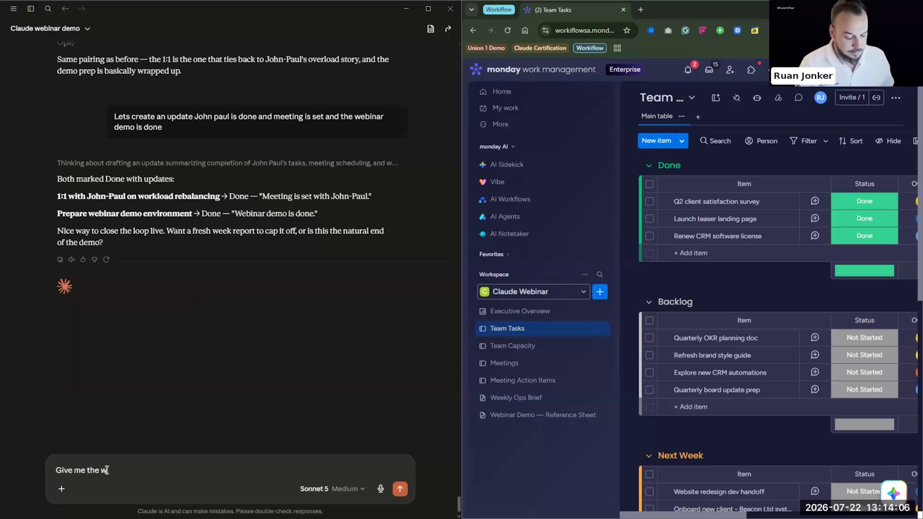
pyautogui.write('eek repory')
pyautogui.press('BackSpace')
pyautogui.press('BackSpace')
pyautogui.write('t please')
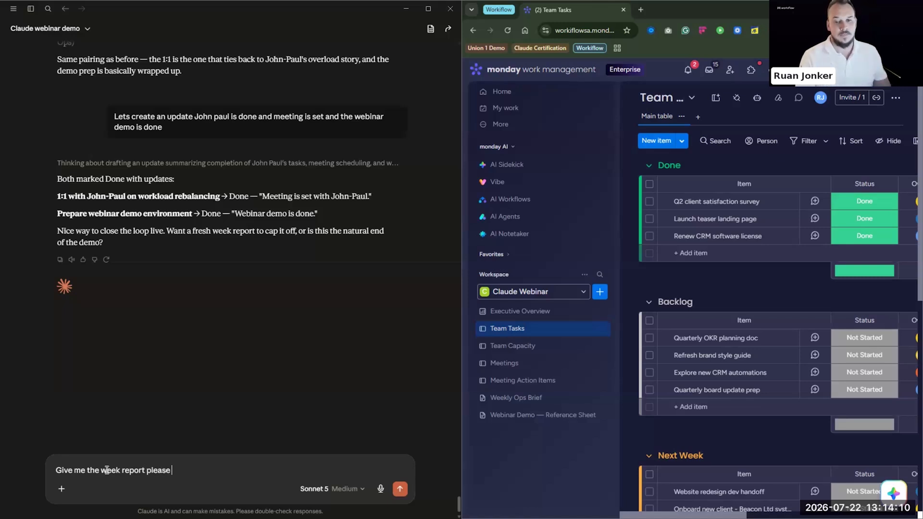
pyautogui.press('Return')
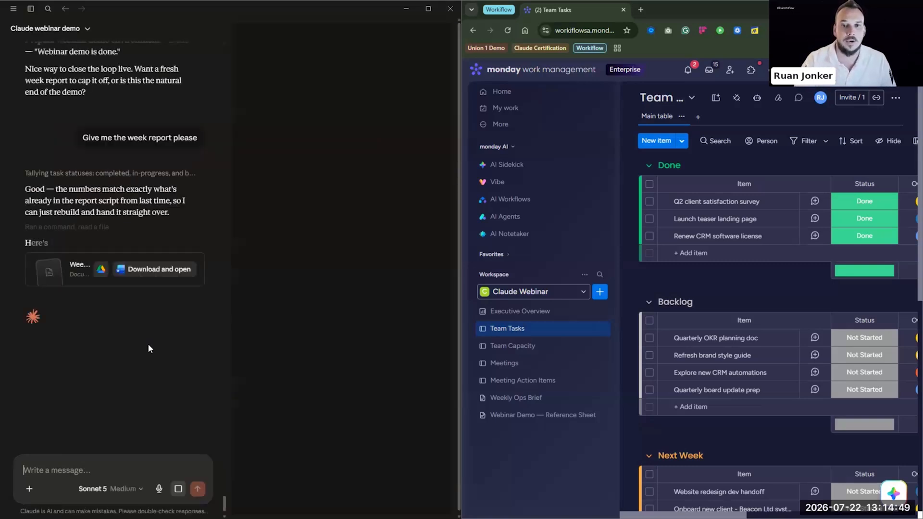
pyautogui.click(74, 284)
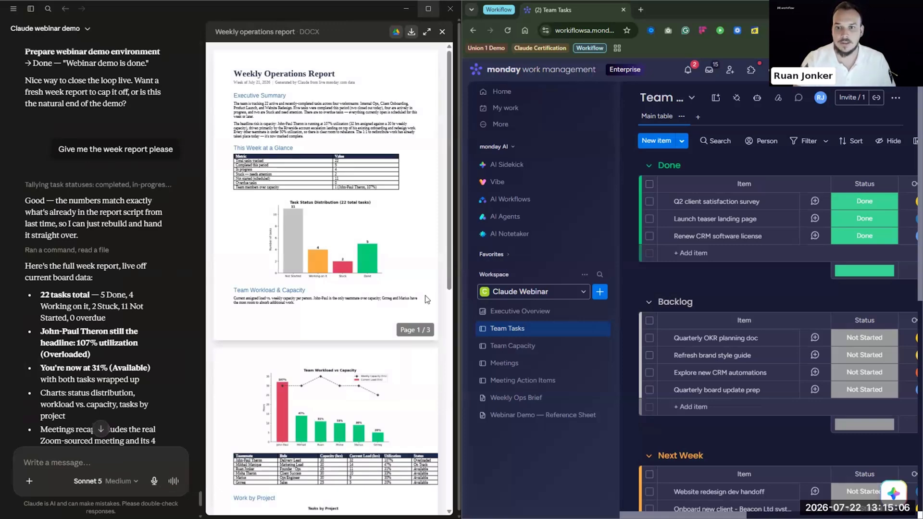
pyautogui.click(429, 8)
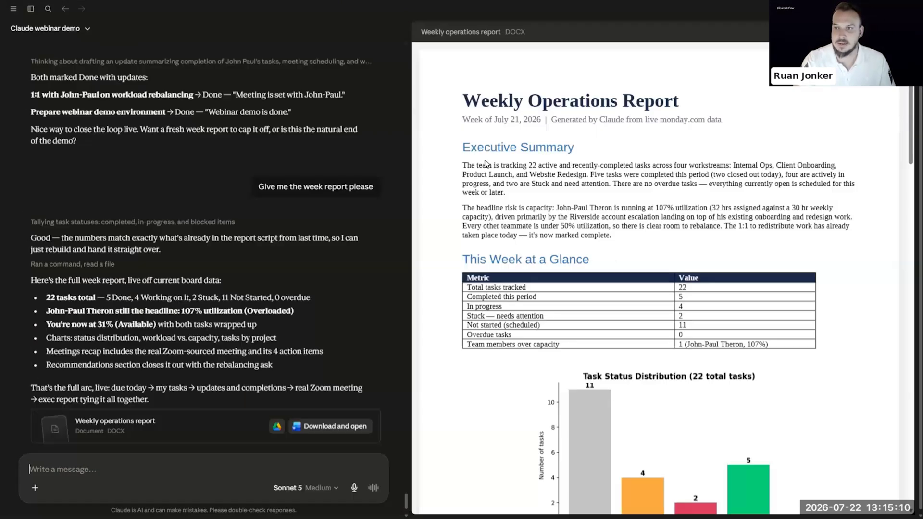
pyautogui.scroll(-2, 620, 243)
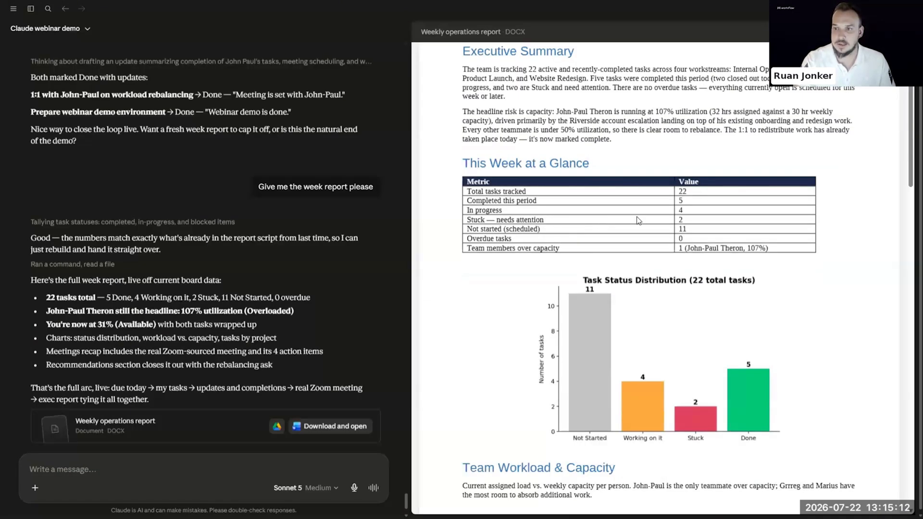
pyautogui.scroll(-4, 634, 217)
pyautogui.scroll(-6, 625, 222)
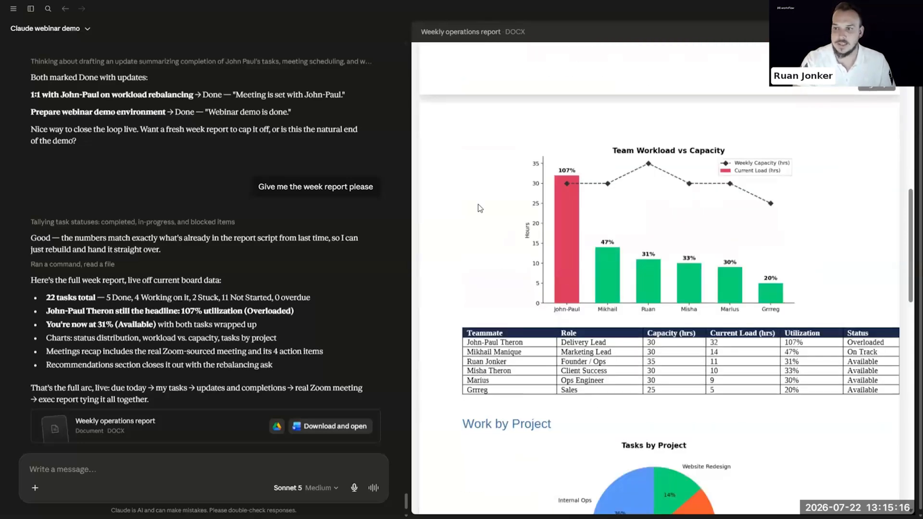
pyautogui.scroll(-3, 635, 197)
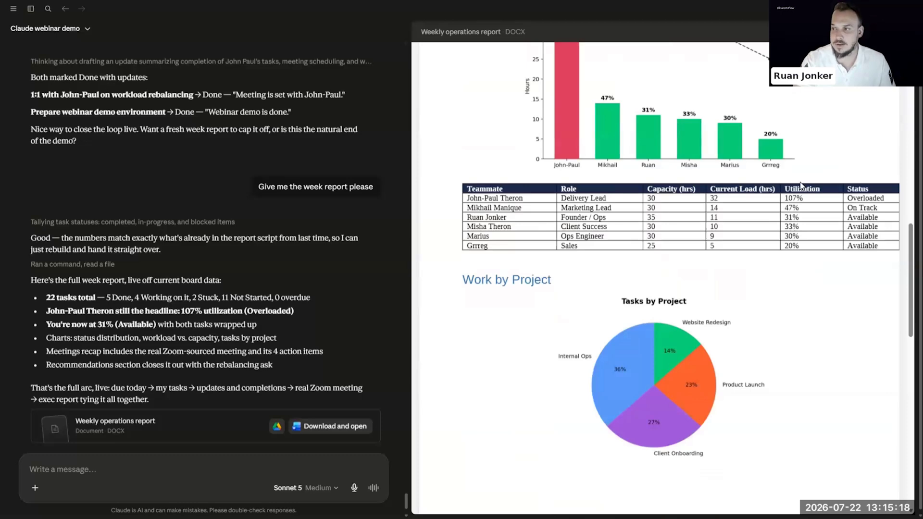
pyautogui.scroll(-7, 697, 249)
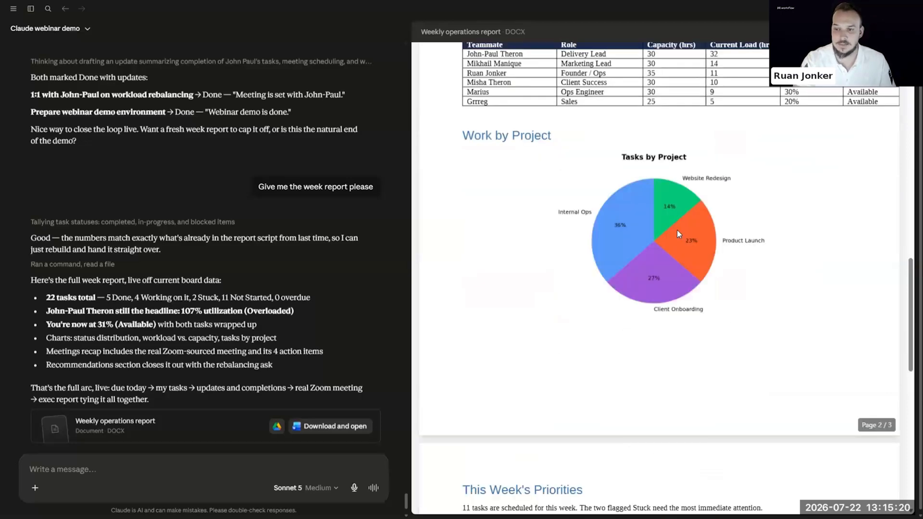
pyautogui.scroll(-2, 692, 221)
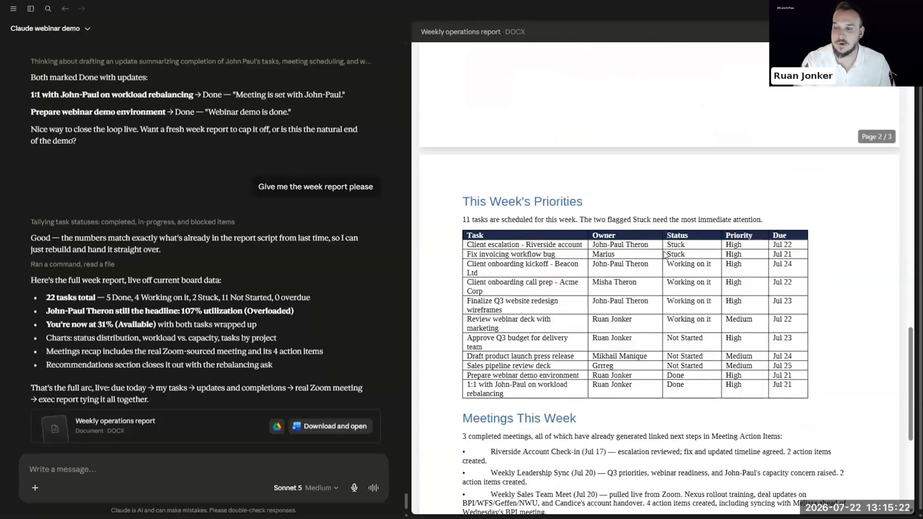
pyautogui.scroll(6, 665, 254)
pyautogui.scroll(-8, 572, 126)
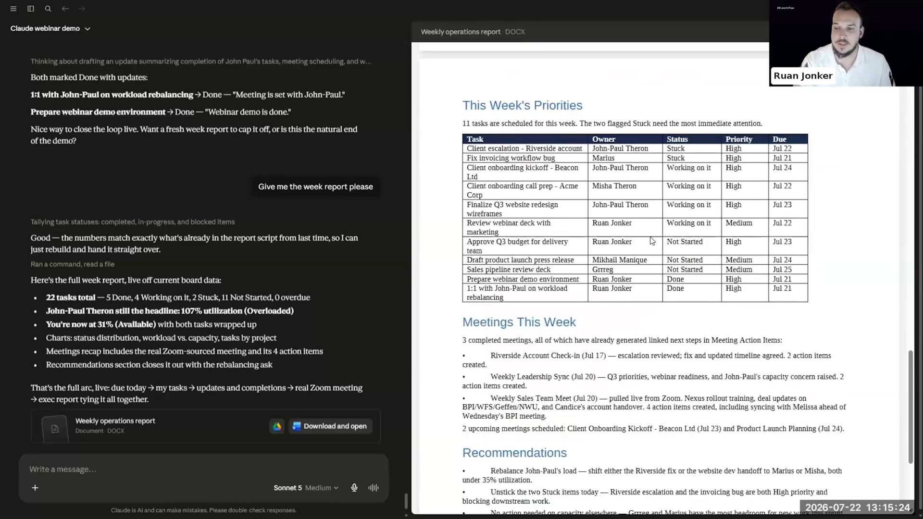
pyautogui.scroll(-3, 495, 208)
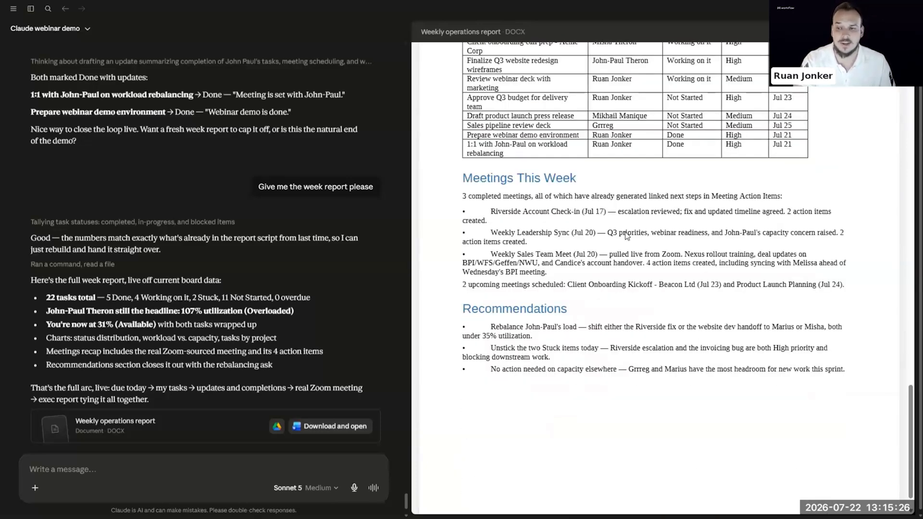
pyautogui.scroll(-1, 542, 310)
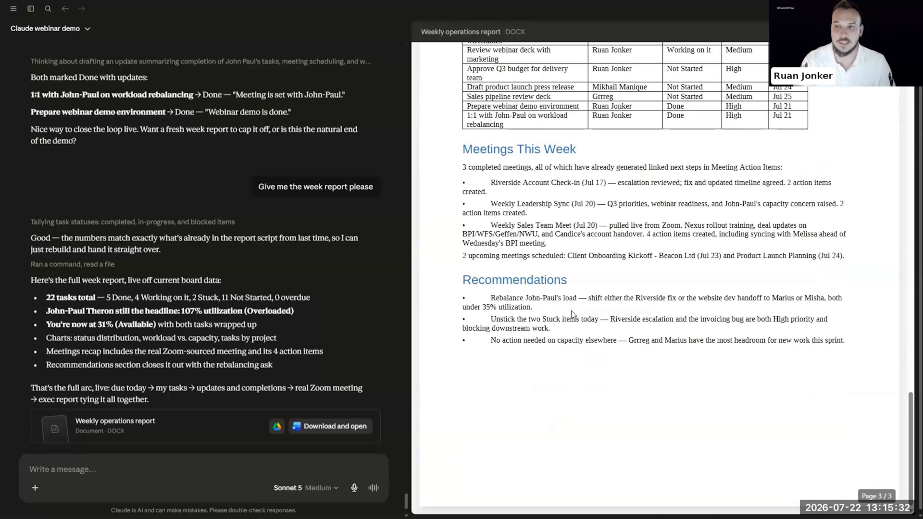
pyautogui.scroll(10, 572, 314)
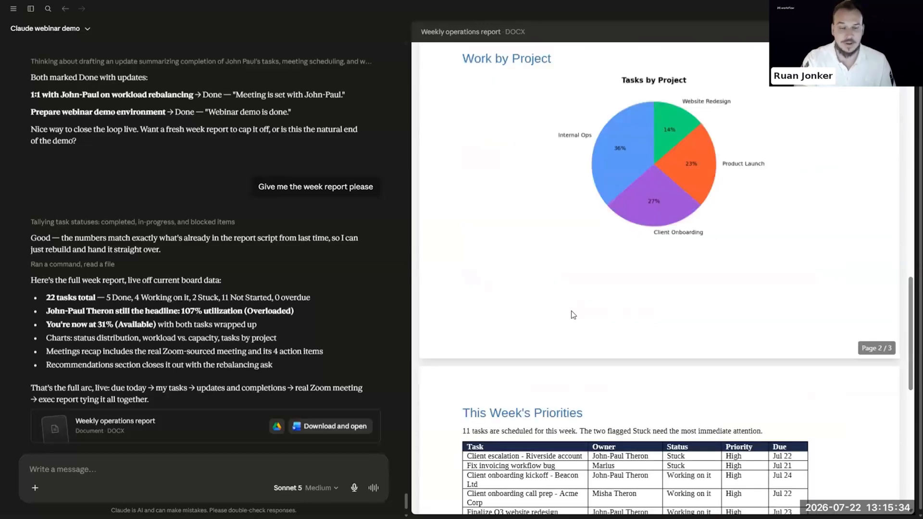
pyautogui.scroll(10, 572, 313)
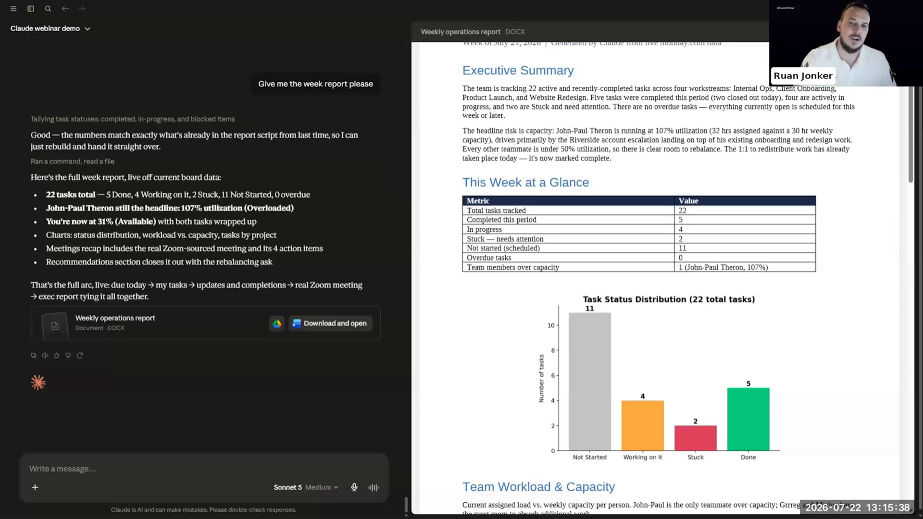
pyautogui.moveTo(644, 12); pyautogui.dragTo(544, 52)
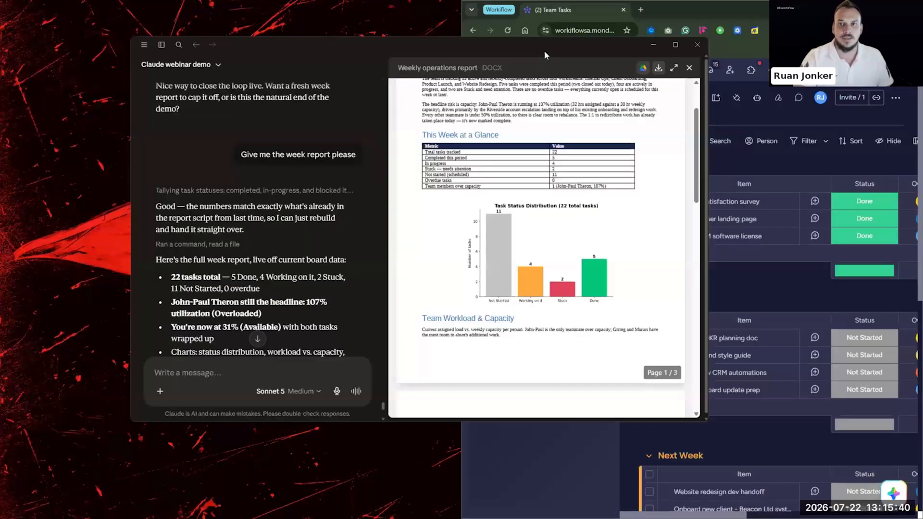
# Dock Claude on the left half and ask it to pull the Weekly Sales Team Meet meeting
pyautogui.press('super+Left')
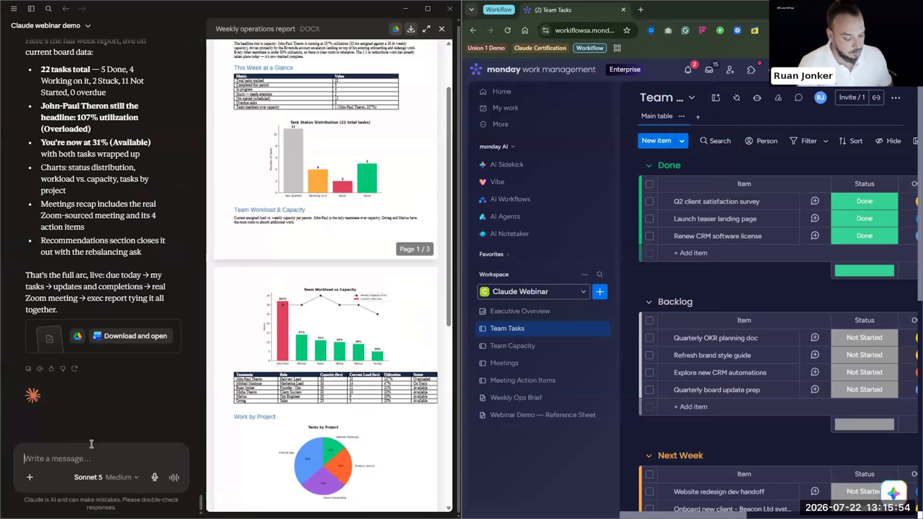
pyautogui.write('Pull the meeting for me please')
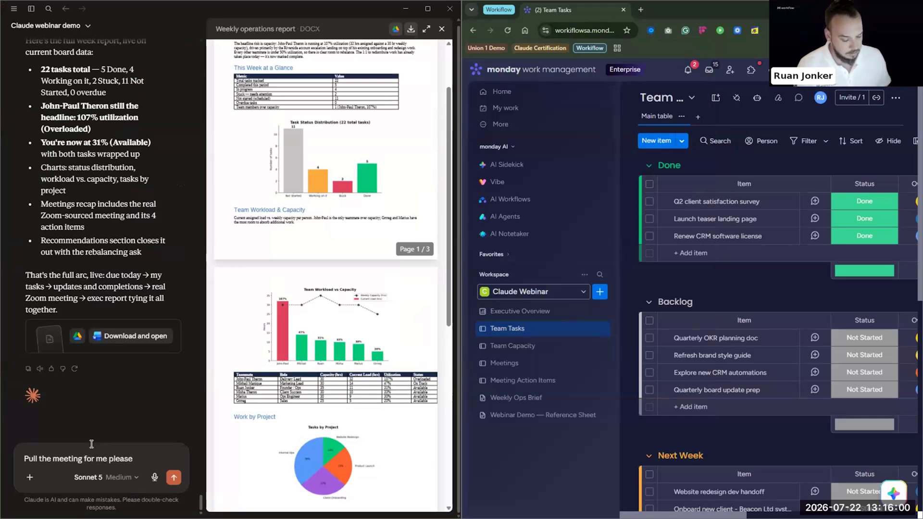
pyautogui.press('super+v')
pyautogui.scroll(-3, 209, 393)
pyautogui.scroll(-5, 192, 363)
pyautogui.click(202, 339)
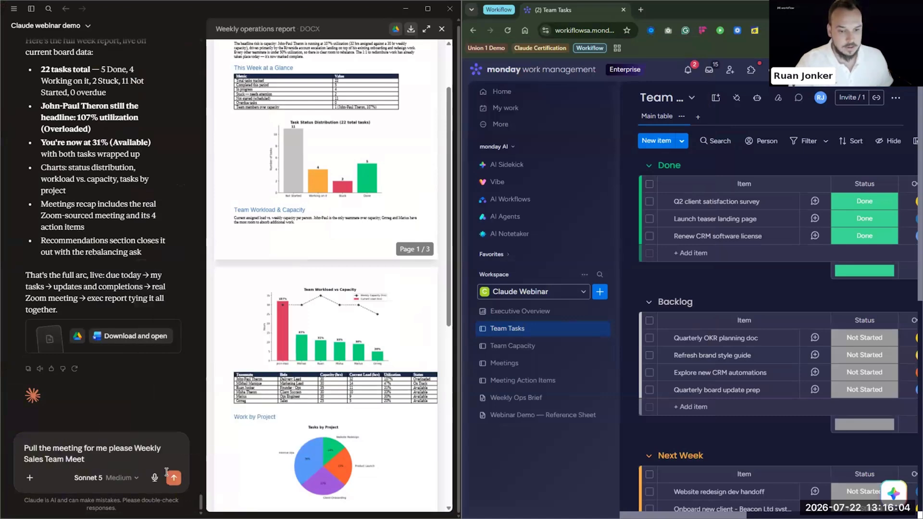
pyautogui.press('Return')
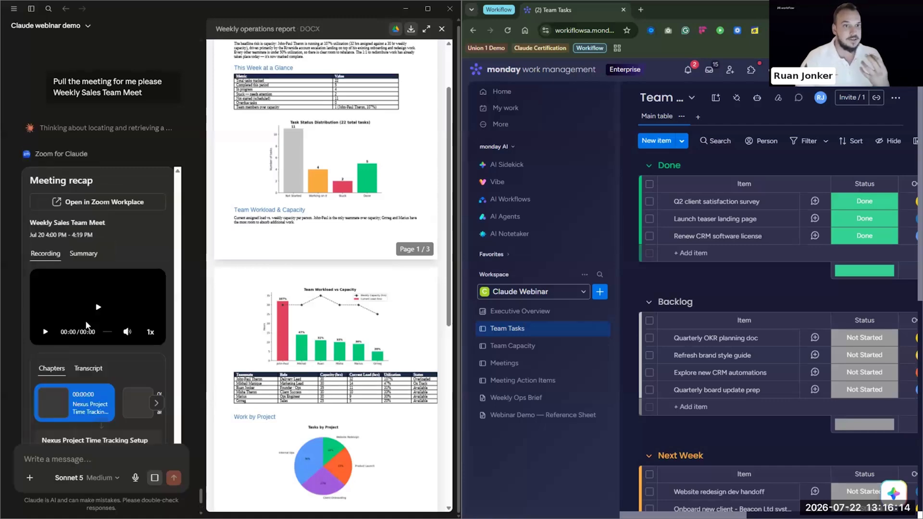
# Scroll through the Zoom recap reply to read the chapter summary and written recap
pyautogui.scroll(-5, 119, 316)
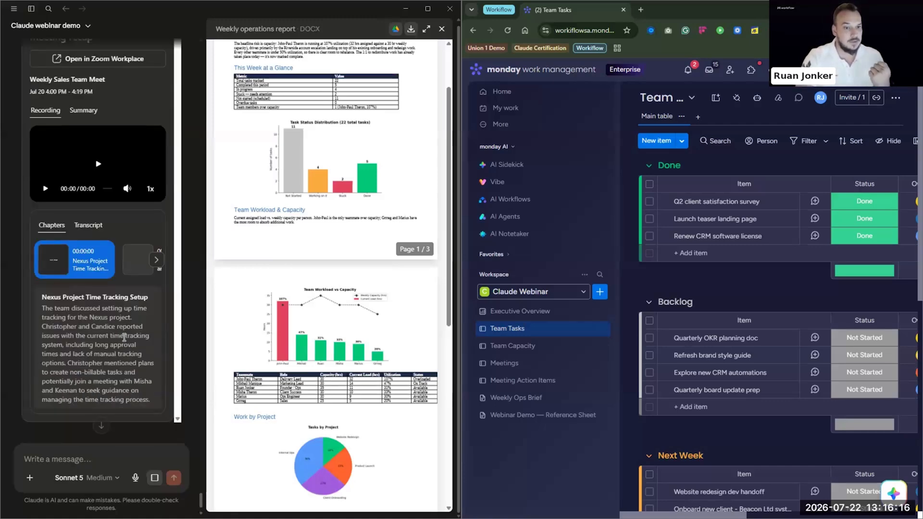
pyautogui.scroll(2, 121, 331)
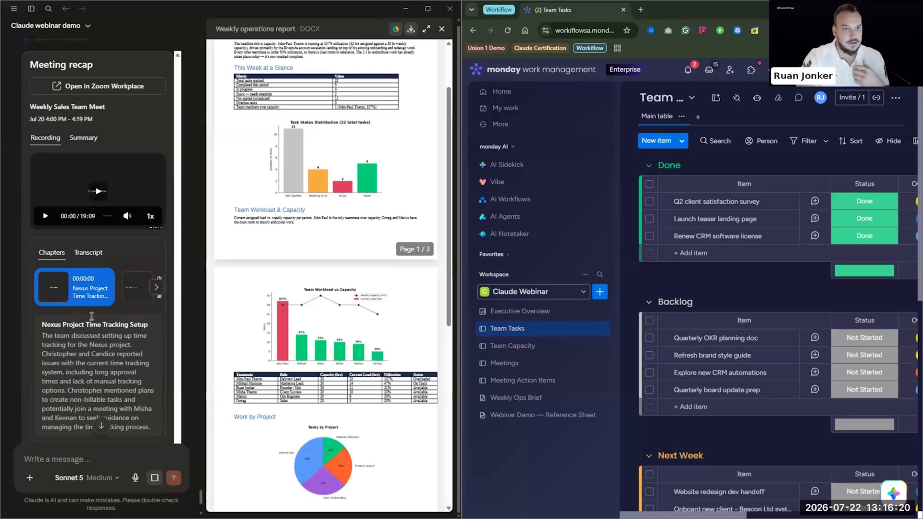
pyautogui.scroll(-1, 89, 329)
pyautogui.scroll(-5, 89, 329)
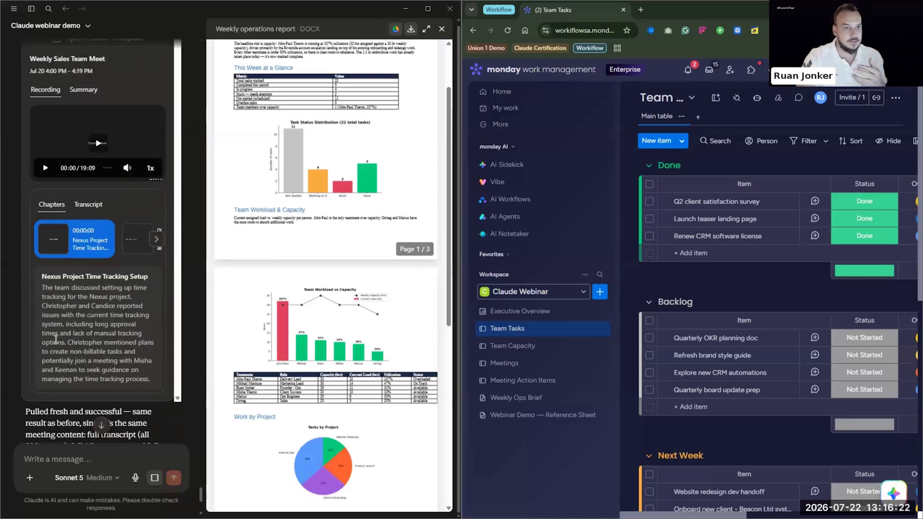
pyautogui.scroll(-4, 103, 340)
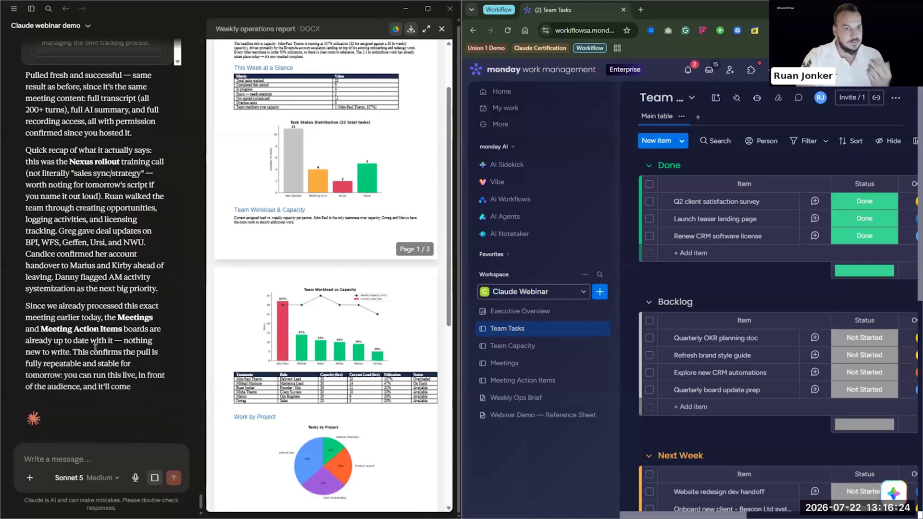
pyautogui.scroll(-1, 82, 332)
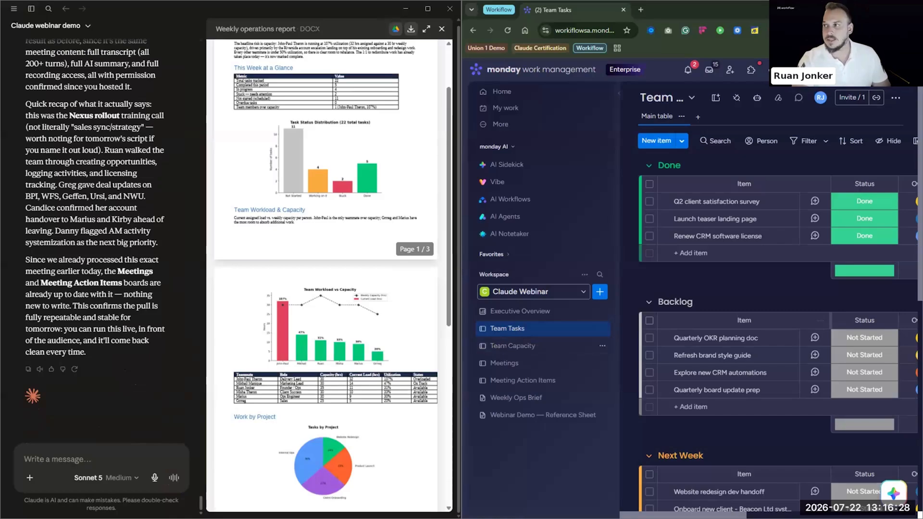
# Maximize Chrome and open the Meeting Action Items board in monday.com
pyautogui.click(890, 9)
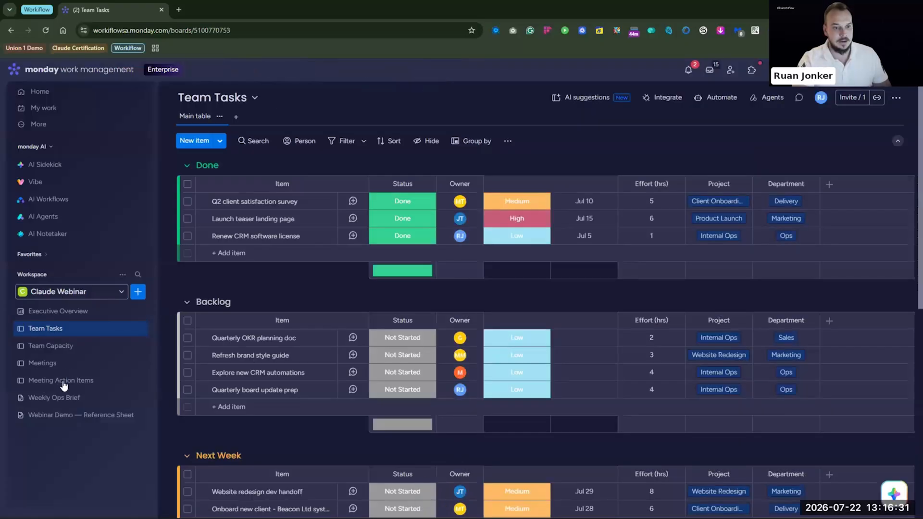
pyautogui.click(63, 381)
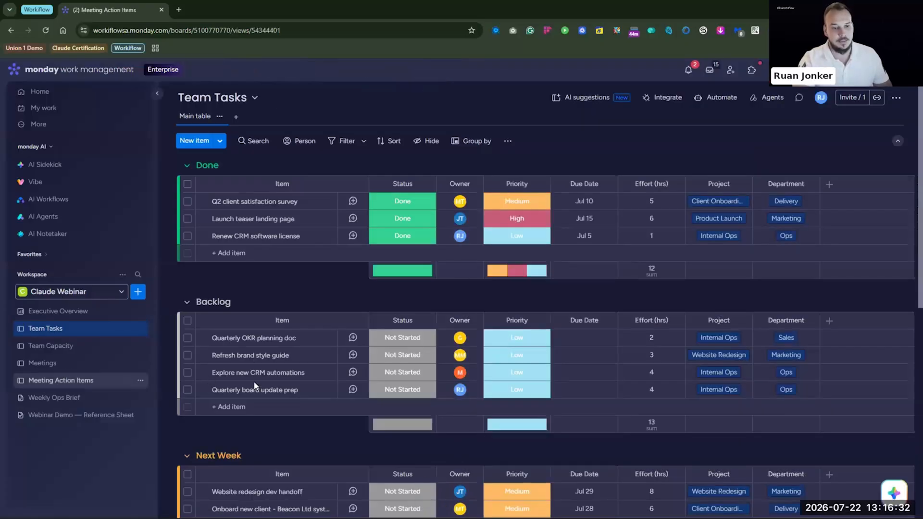